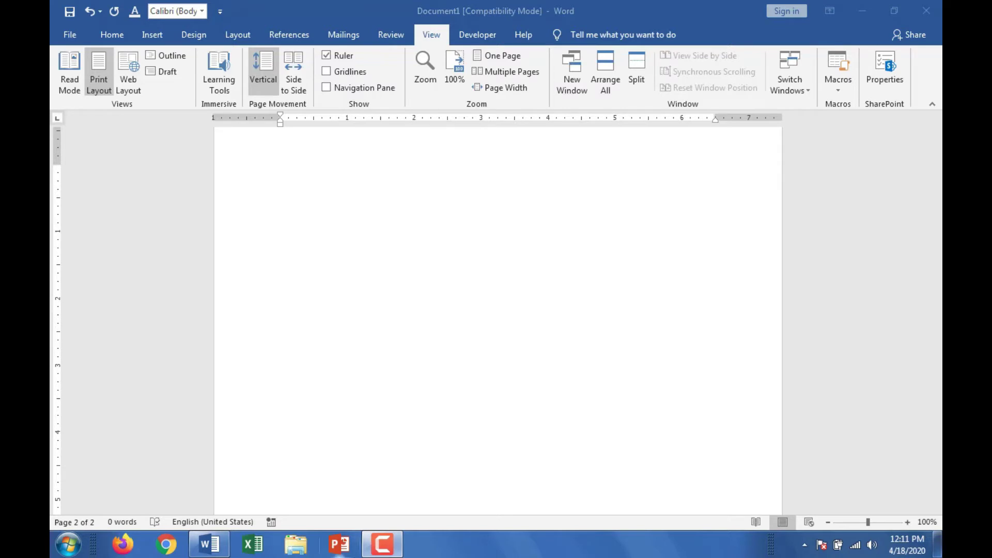
Search Google in Chrome for 'computer learning' using the address-bar suggestion
click(161, 552)
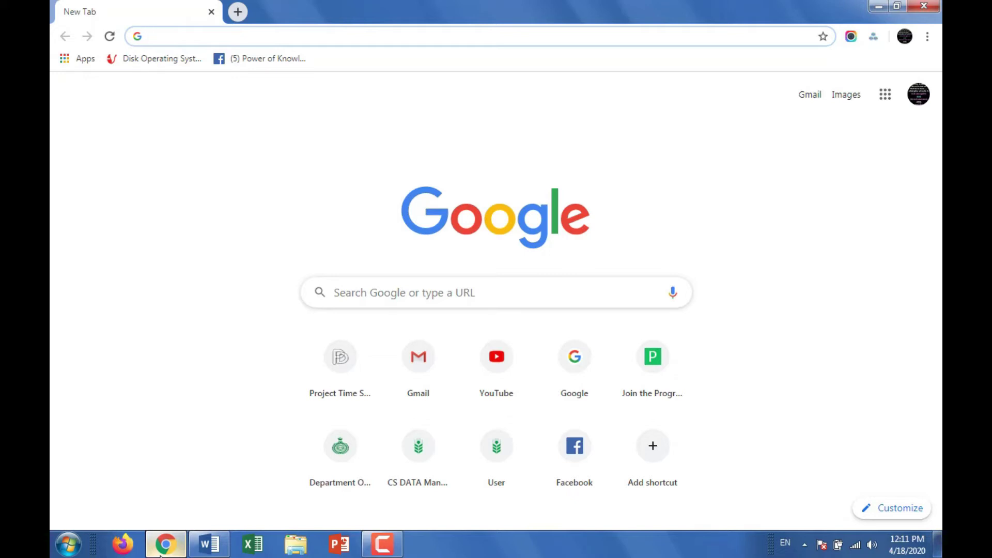
text(compo)
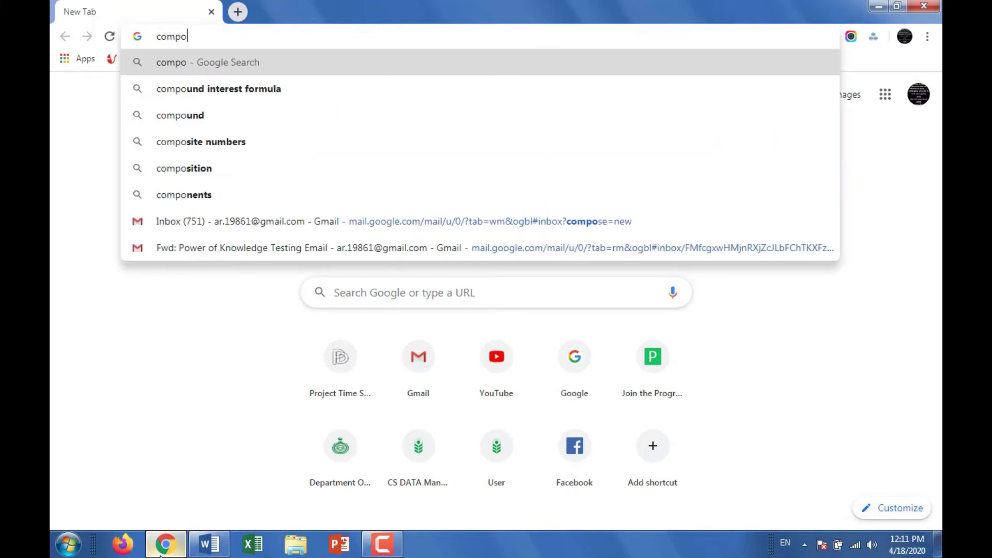
key(BackSpace)
text(uter lea)
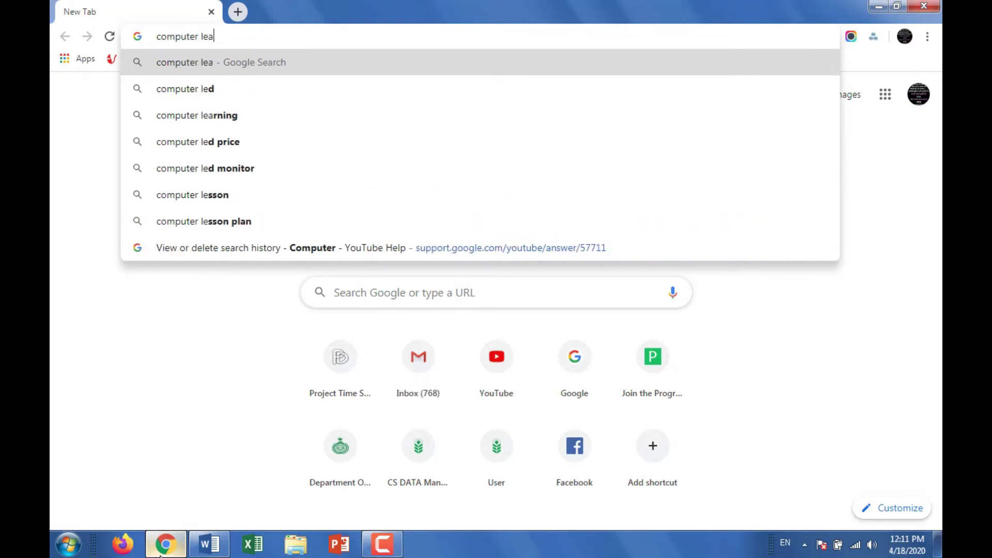
text(rmi)
key(BackSpace)
key(BackSpace)
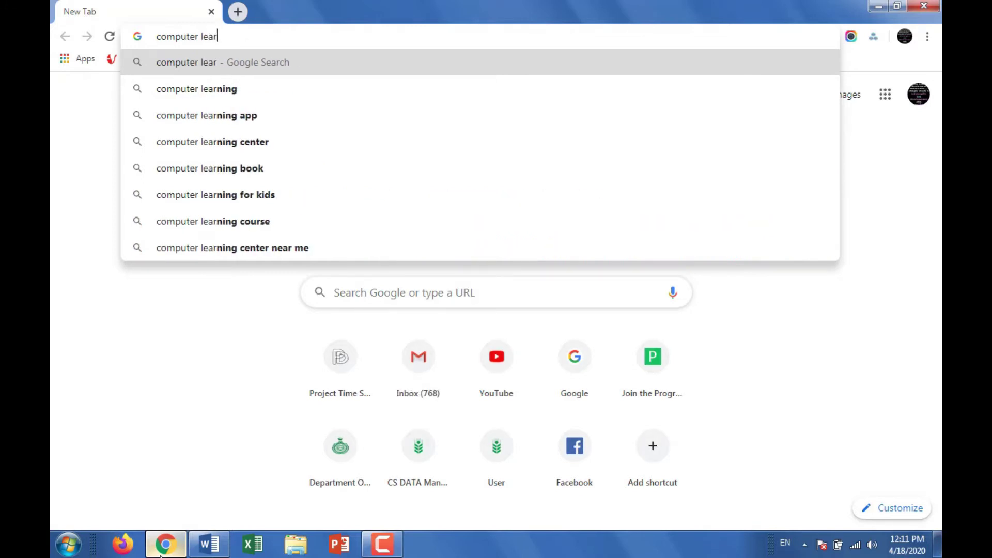
key(Down)
key(Return)
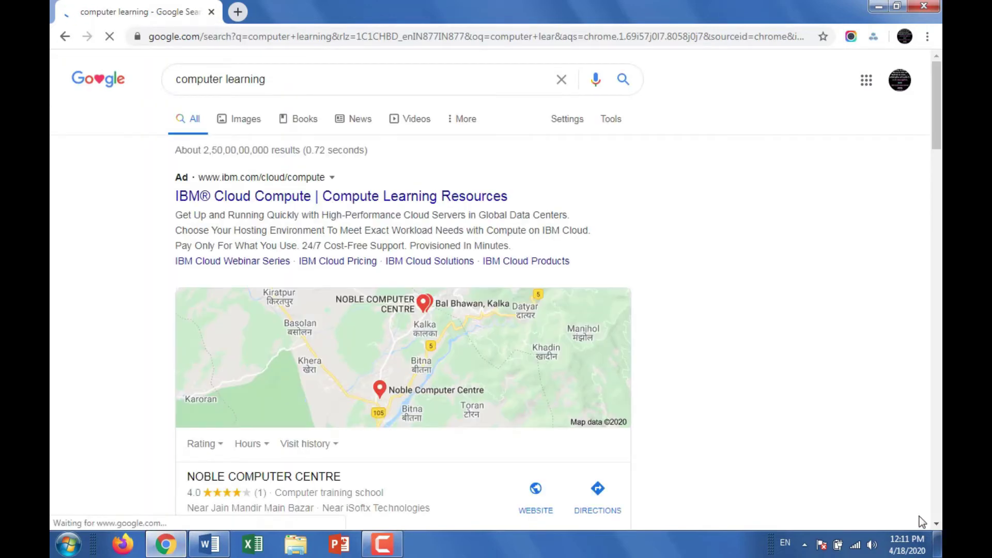
Open the homeandlearn.co.uk free computer courses result and browse its course list
drag(936, 129, 937, 292)
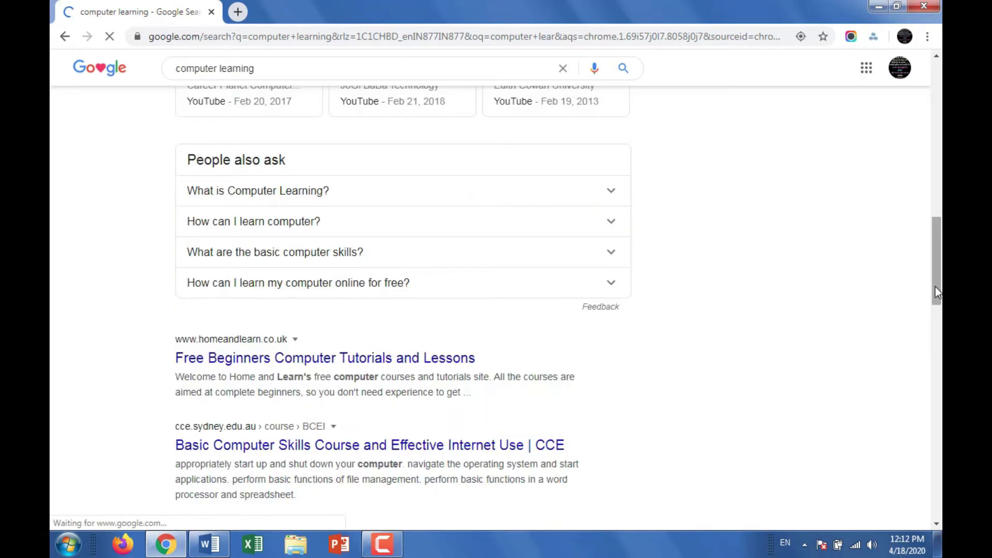
click(275, 345)
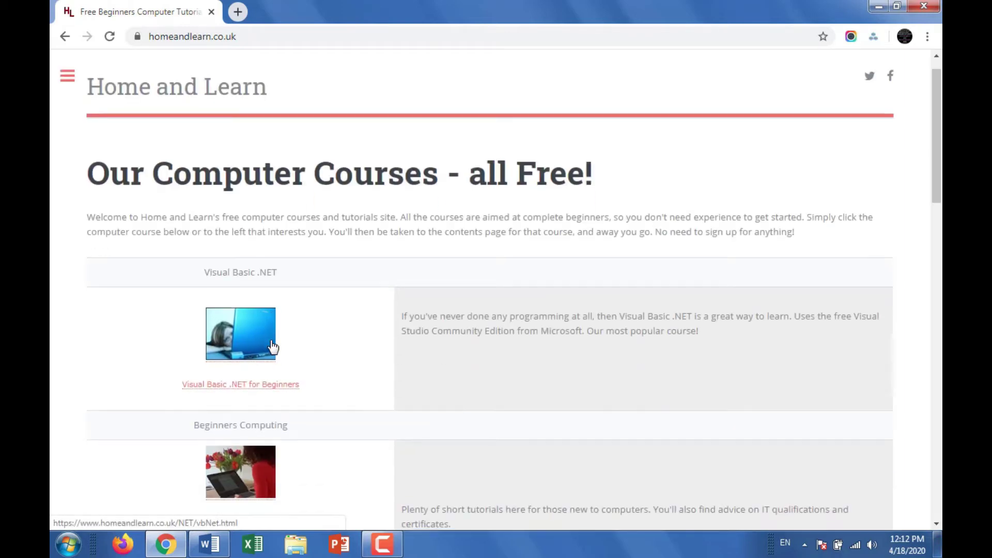
scroll(273, 346, down, 7)
scroll(273, 346, down, 3)
scroll(273, 347, down, 1)
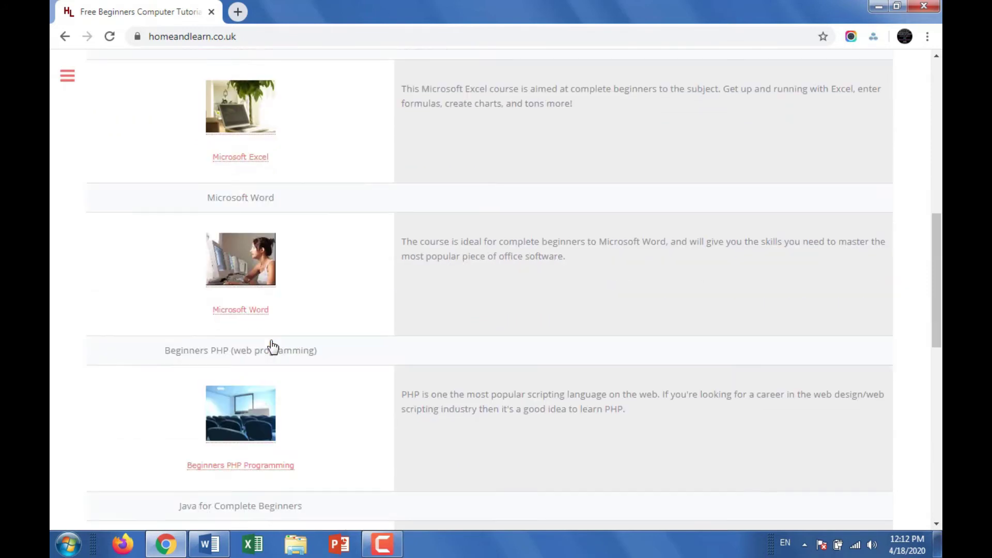
scroll(273, 347, down, 9)
scroll(273, 346, down, 3)
Open the Beginners PHP Programming course contents from the list
scroll(273, 346, up, 1)
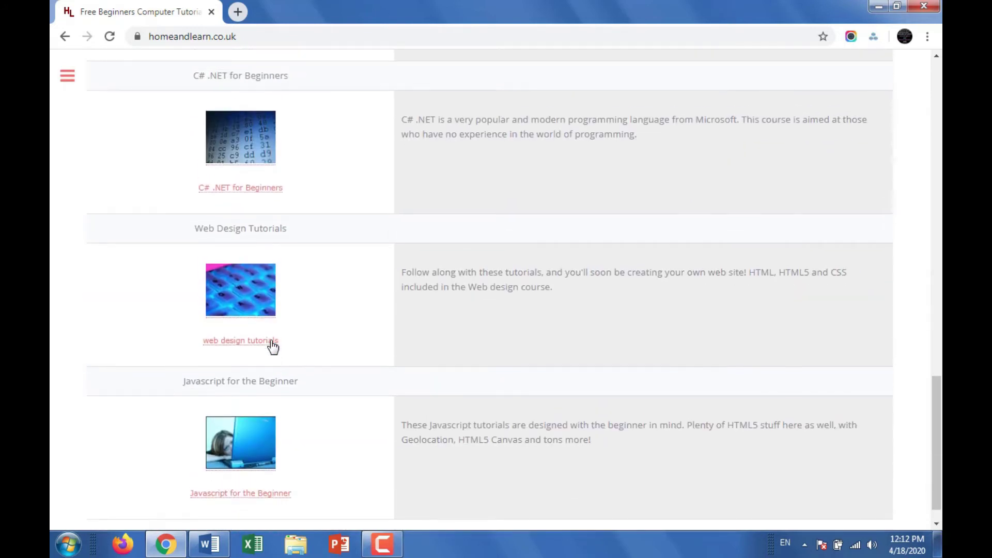
scroll(272, 346, up, 2)
scroll(272, 346, up, 8)
scroll(273, 346, up, 2)
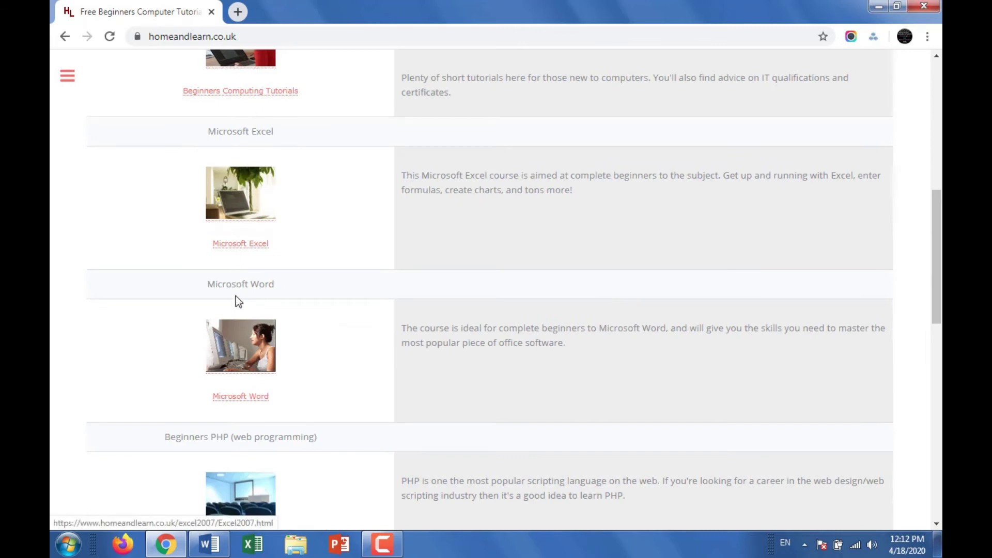
scroll(253, 419, down, 2)
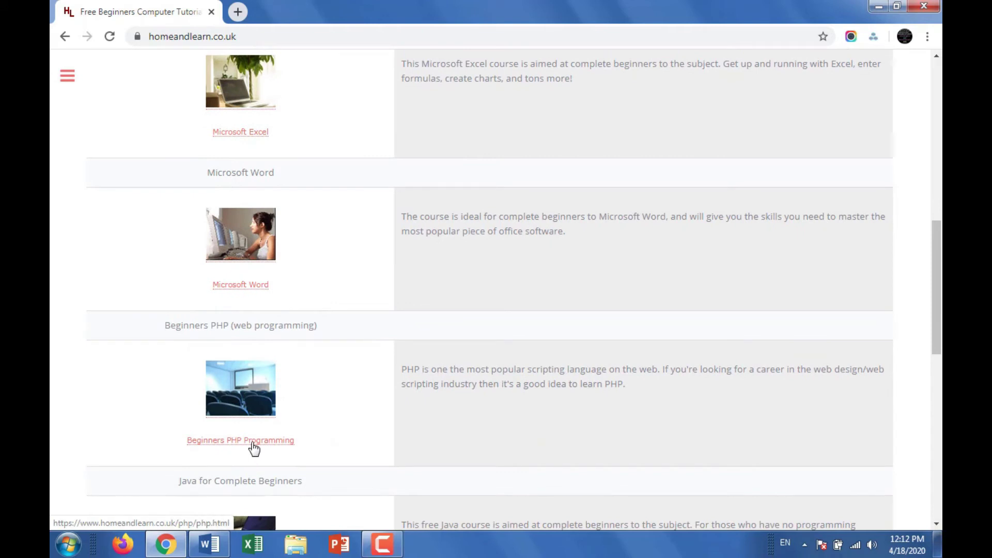
click(254, 444)
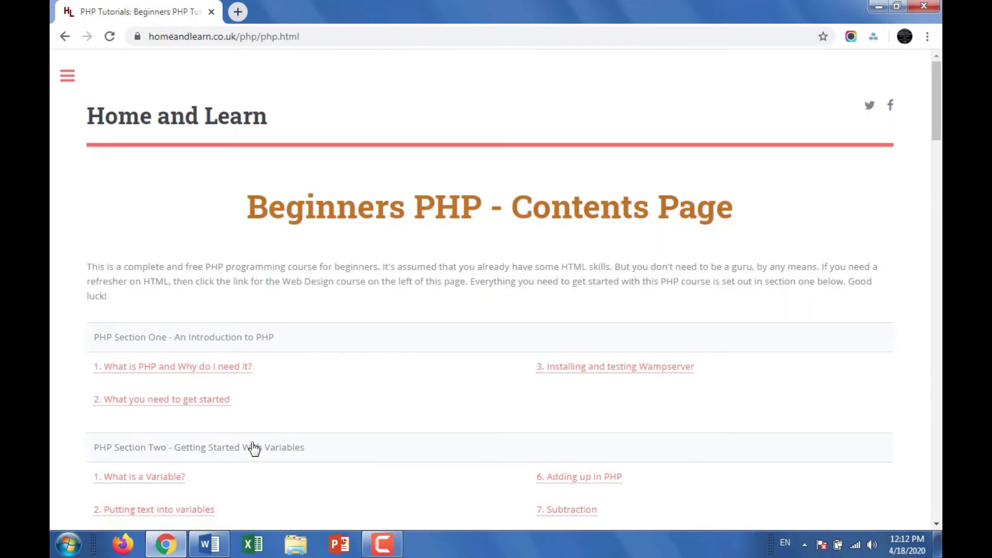
Copy the Beginners PHP Contents Page URL and return to Word's blank Document1
scroll(254, 448, down, 1)
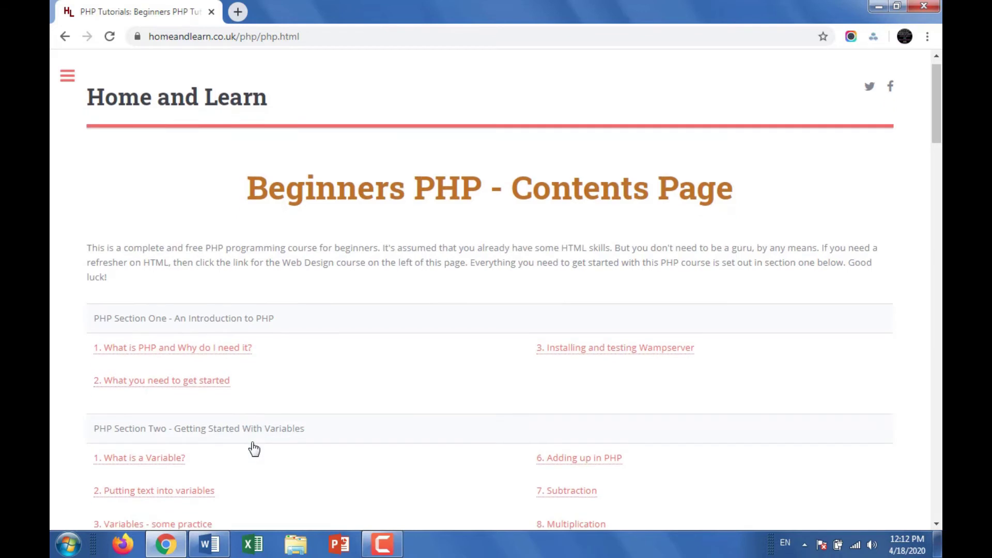
scroll(254, 447, down, 8)
scroll(253, 447, down, 8)
scroll(253, 448, down, 8)
scroll(253, 447, down, 8)
scroll(254, 448, down, 8)
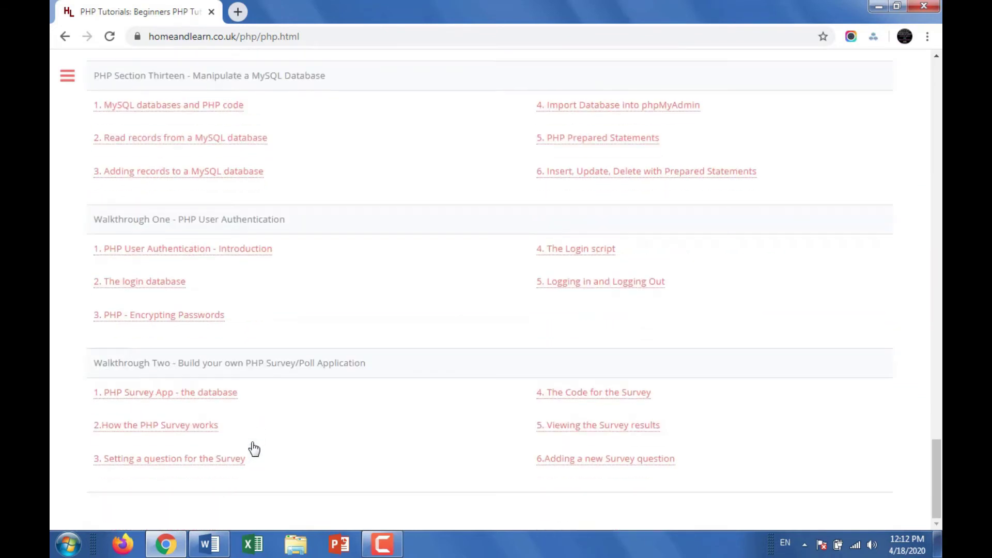
scroll(253, 447, up, 1)
scroll(254, 447, up, 1)
scroll(254, 448, up, 10)
scroll(254, 448, up, 7)
scroll(254, 447, up, 8)
scroll(254, 447, up, 8)
scroll(254, 447, up, 6)
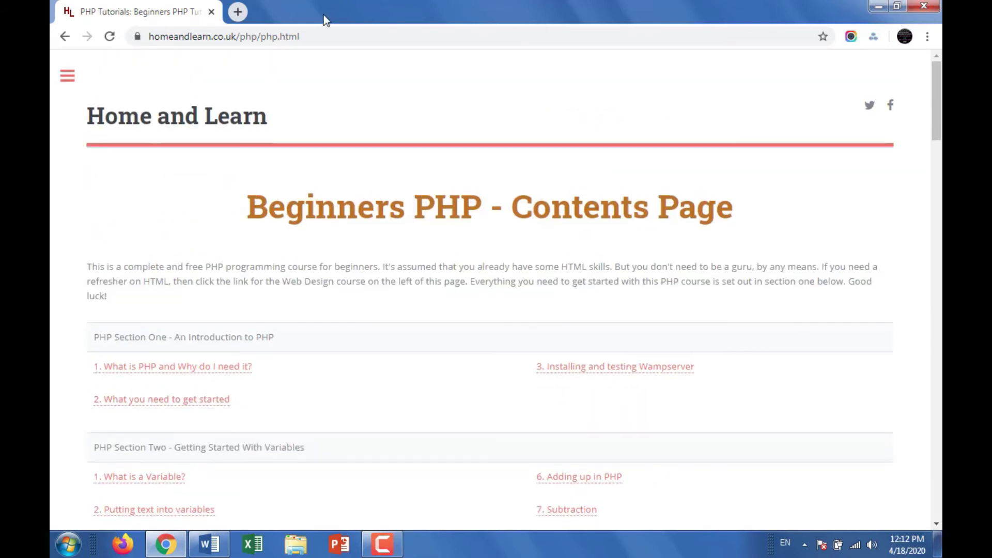
click(308, 38)
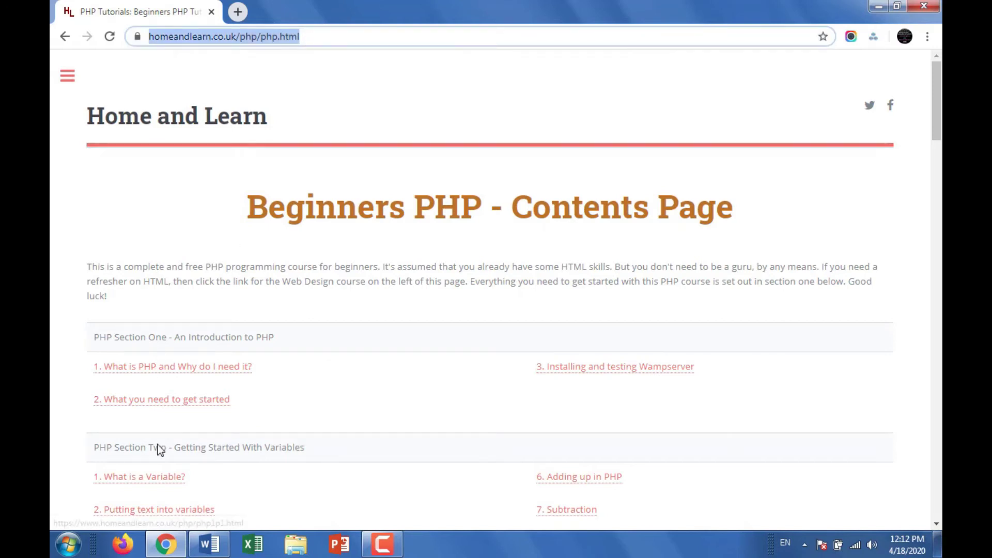
click(209, 544)
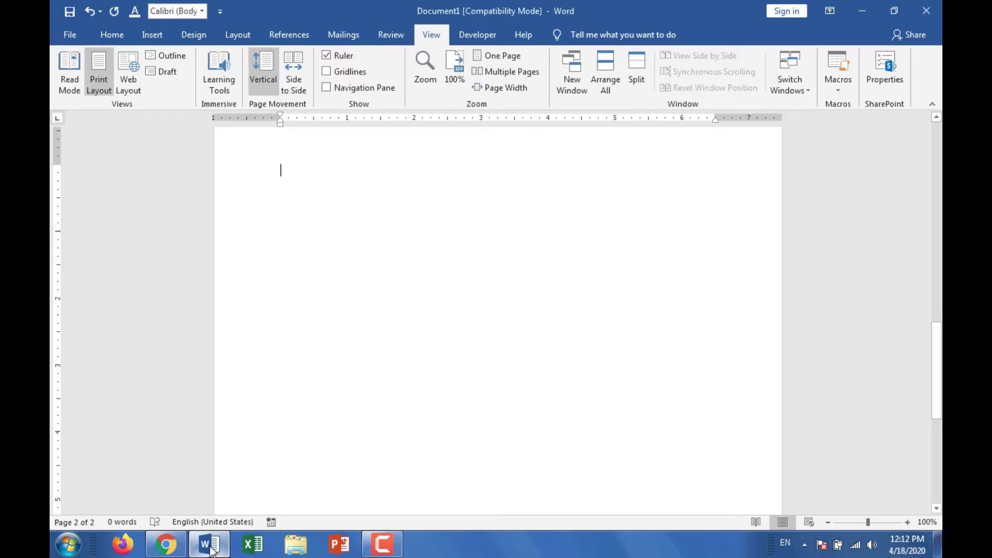
Open the copied PHP contents page URL in Word as a document
key(ctrl+o)
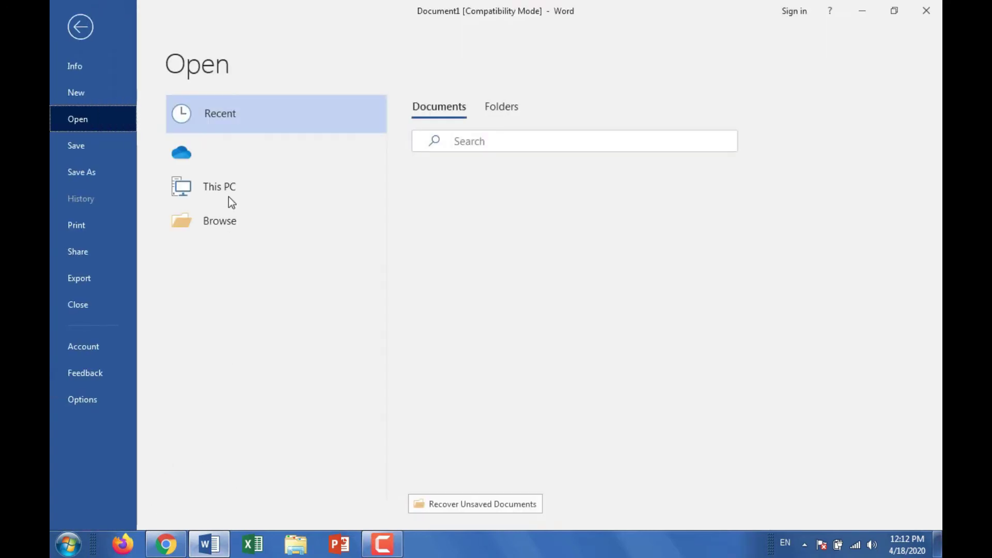
click(225, 221)
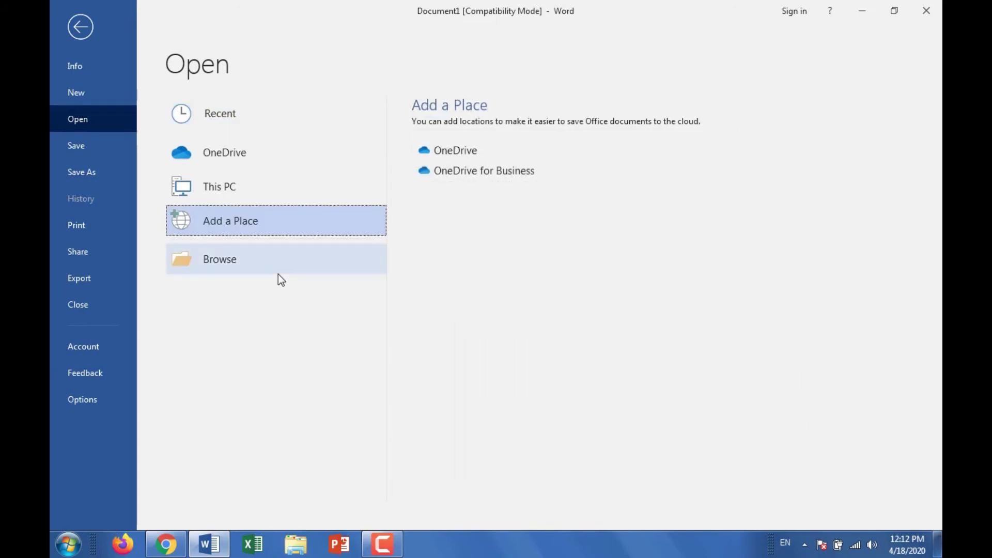
click(215, 258)
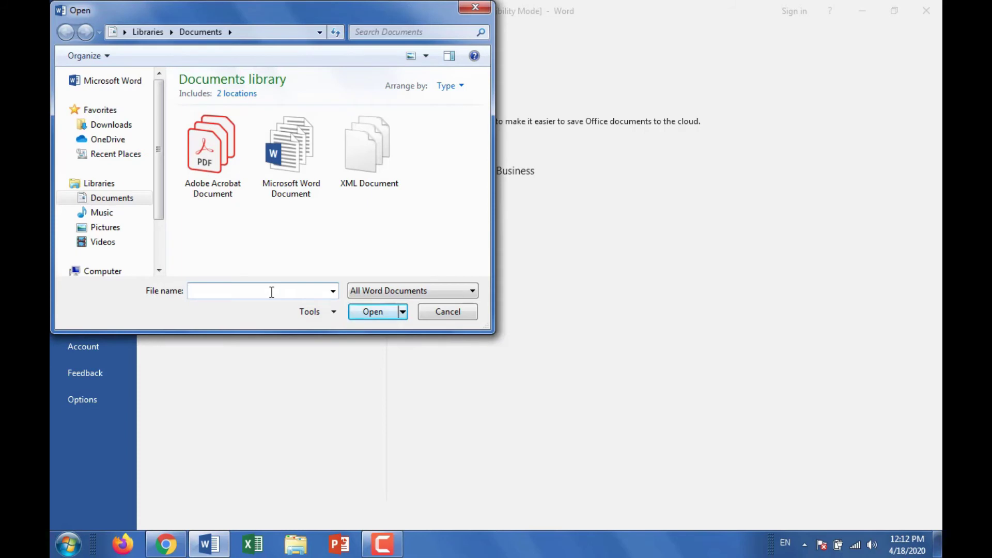
key(ctrl+v)
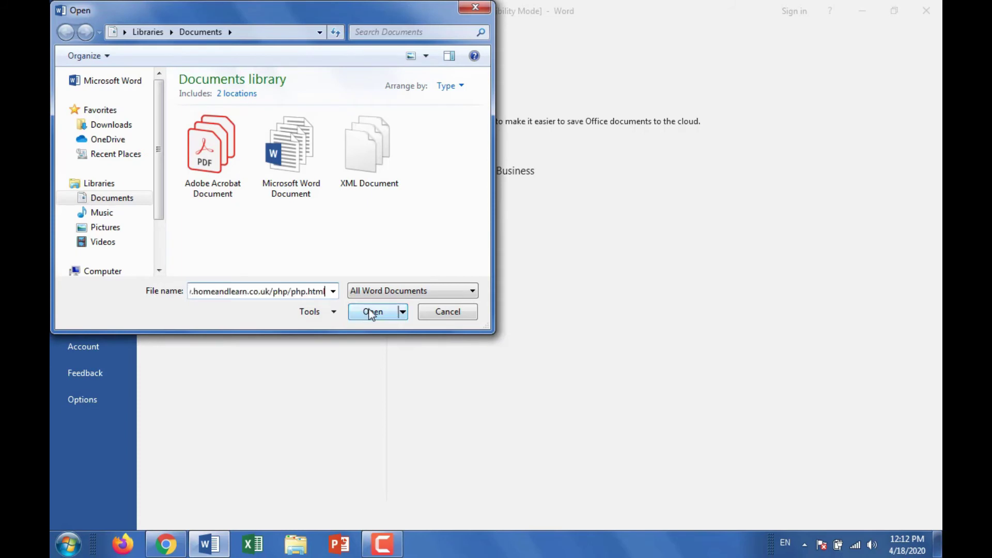
click(372, 313)
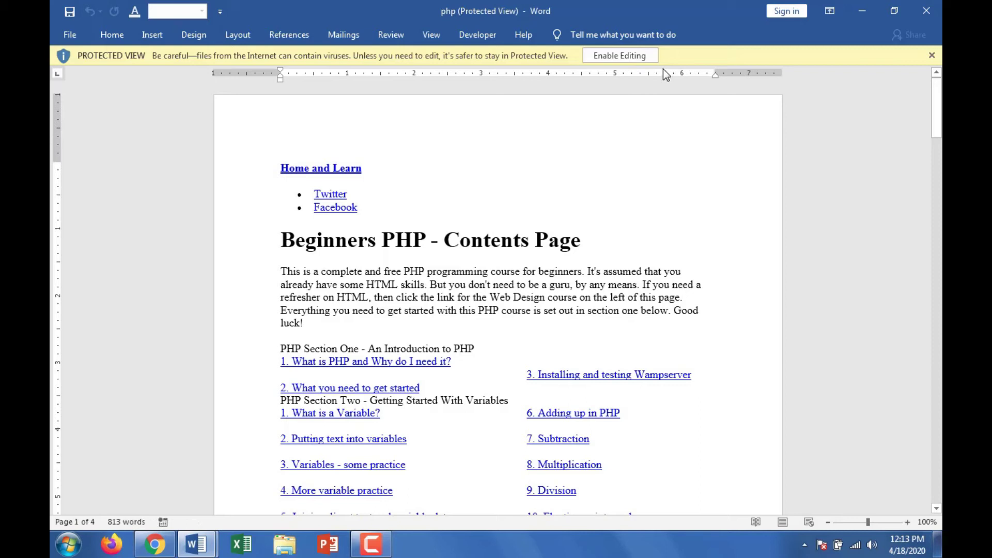
Enable editing on the php page and place the cursor after 'Facebook'
click(640, 61)
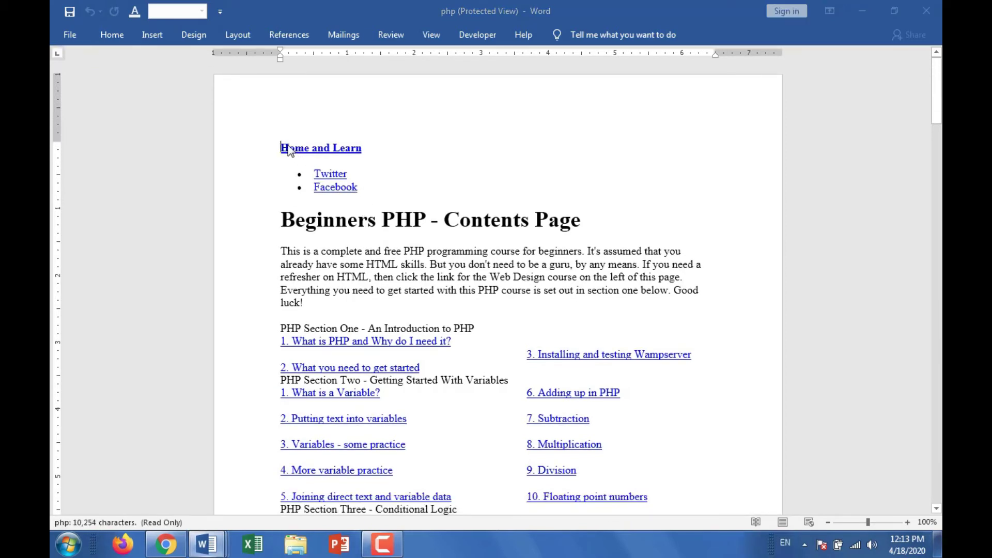
click(345, 263)
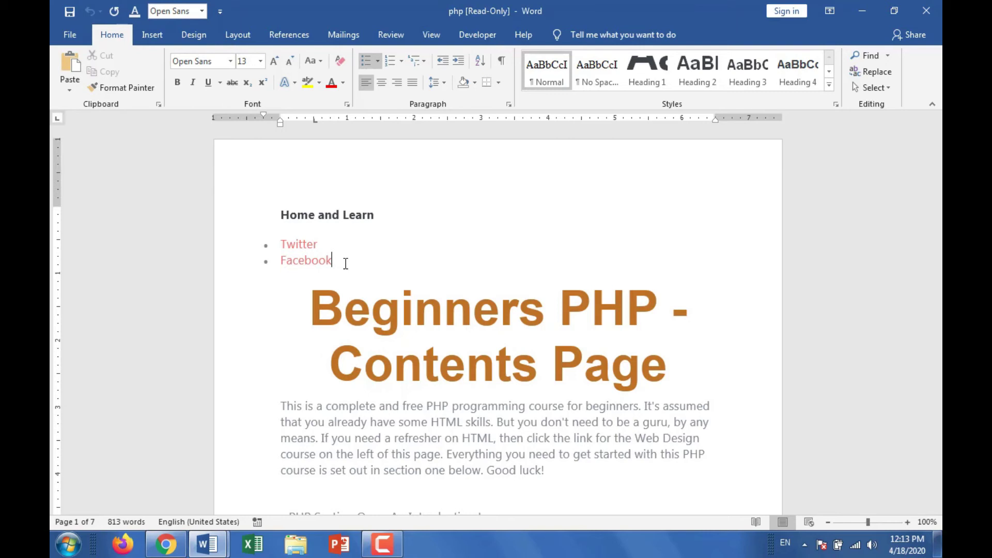
Delete the Home and Learn and Twitter/Facebook header links
key(ctrl+shift+Home)
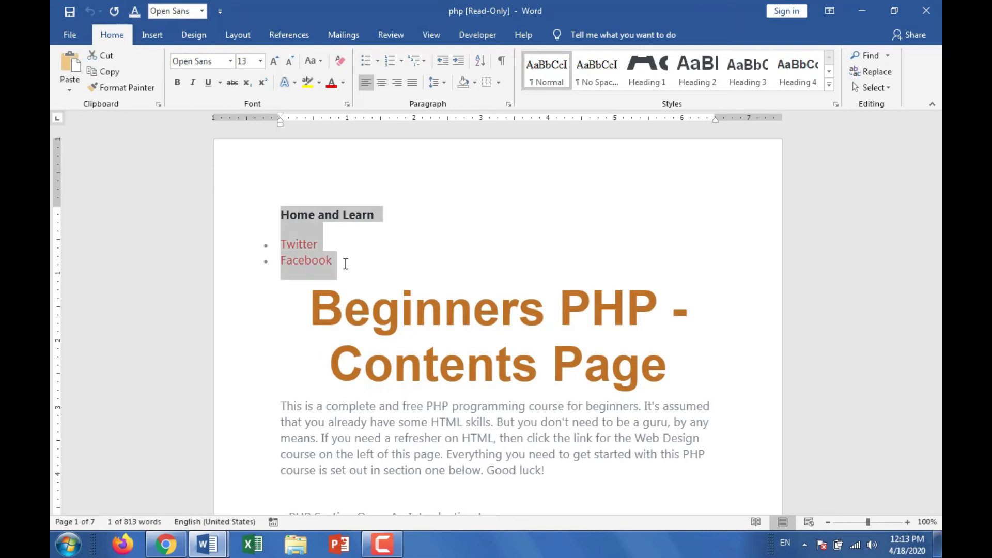
key(Delete)
key(Down)
key(Down)
key(Down)
key(Down)
key(Down)
key(Down)
key(Down)
key(Down)
key(Down)
key(Down)
key(Down)
key(Down)
key(Down)
key(Down)
key(Down)
key(Down)
key(Down)
key(Down)
key(Down)
key(Down)
key(Down)
key(Down)
key(Down)
key(Down)
key(Down)
key(Down)
key(Down)
key(Down)
key(Down)
key(Down)
key(Down)
key(Down)
key(Down)
key(Down)
key(Down)
key(Down)
key(Down)
key(Down)
key(Down)
key(Down)
key(Down)
key(Down)
key(Down)
key(Down)
key(Down)
key(Down)
key(Down)
key(Down)
key(Down)
key(Down)
key(Down)
key(Down)
key(Down)
key(Down)
key(Down)
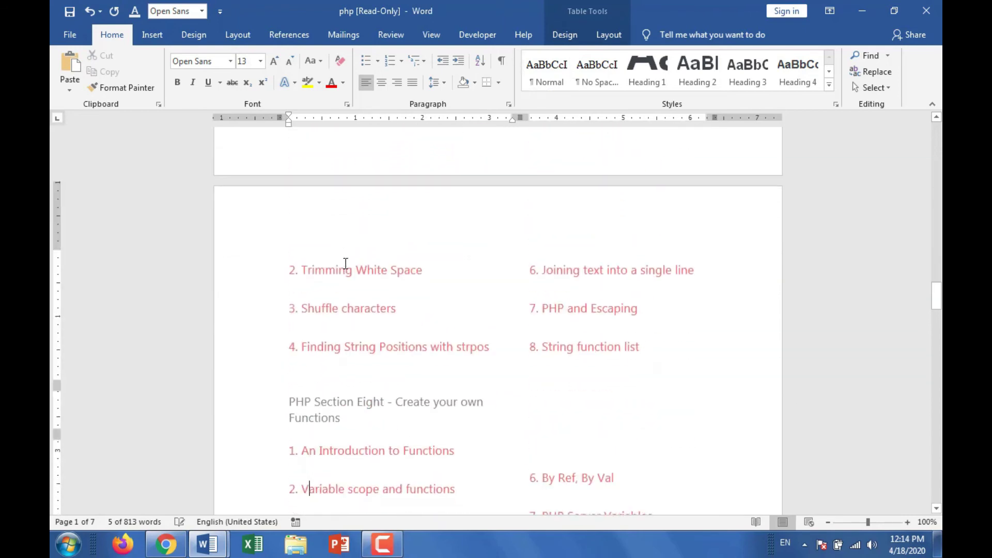
key(Down)
key(Down)
key(Down)
key(Down)
key(Down)
key(Down)
key(Down)
key(Down)
key(Down)
key(Down)
key(Down)
key(Down)
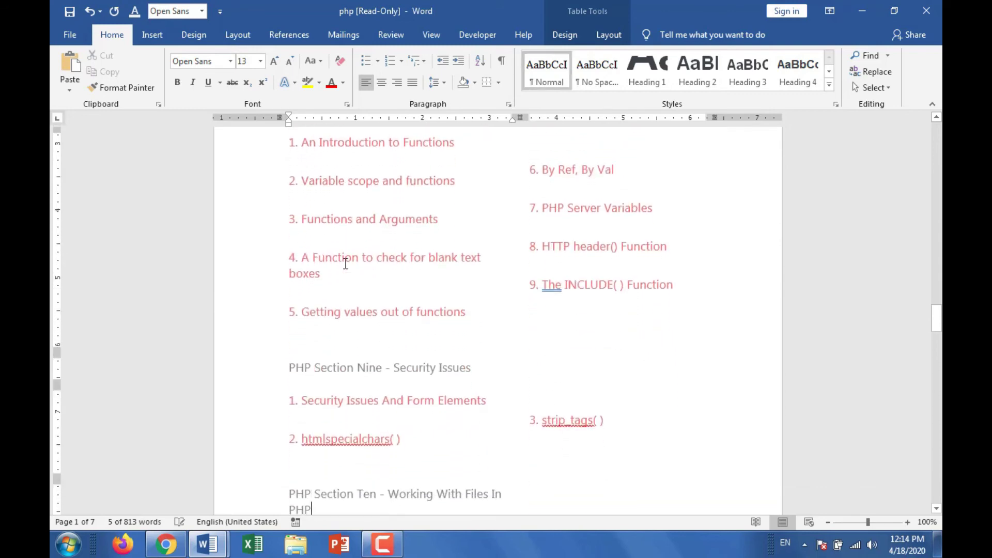
Make all document text Automatic (black) colour, Algerian font, size 22
key(ctrl+a)
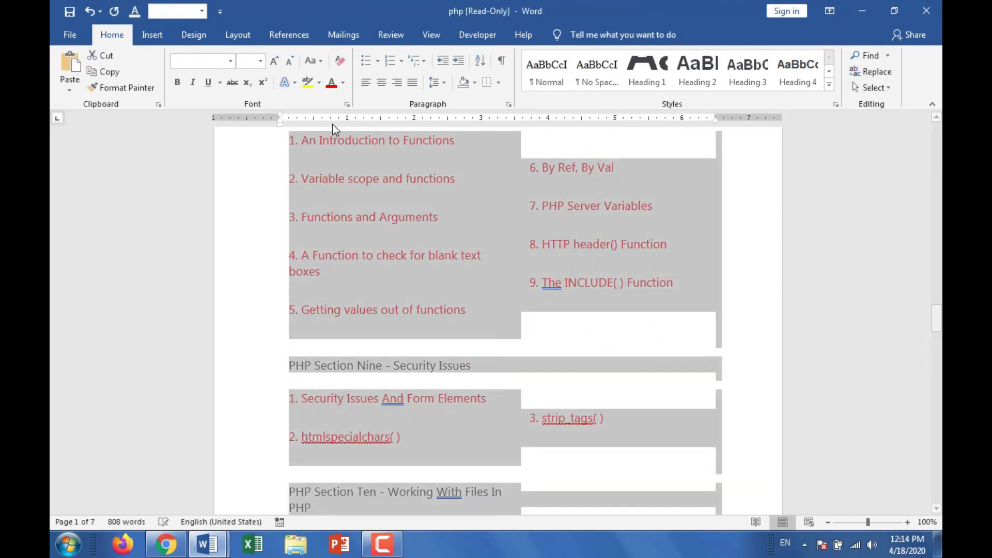
click(344, 82)
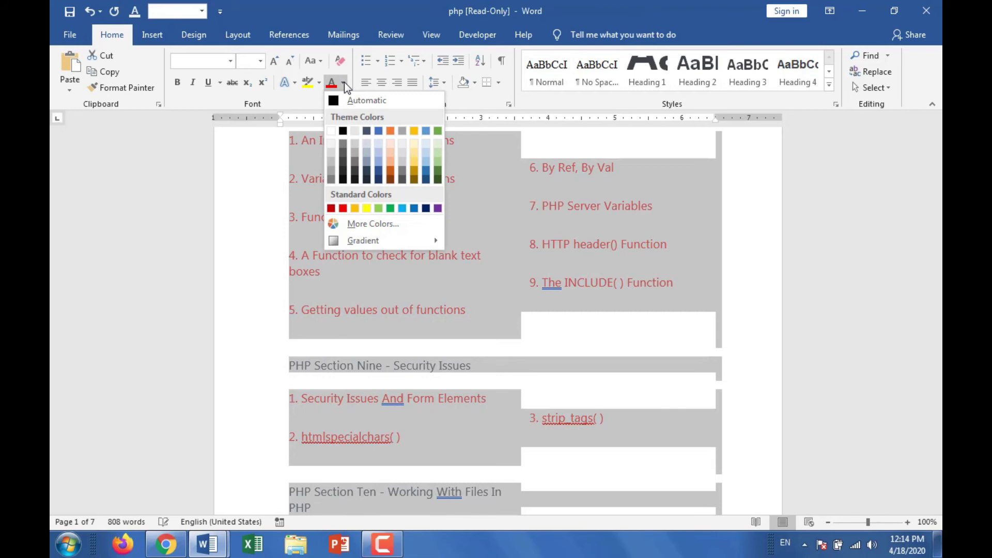
click(342, 101)
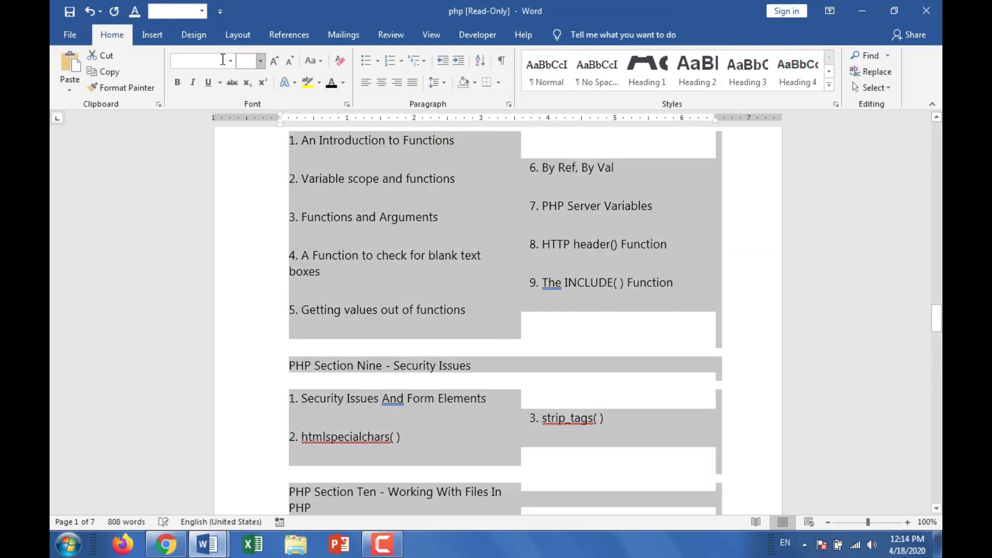
click(230, 62)
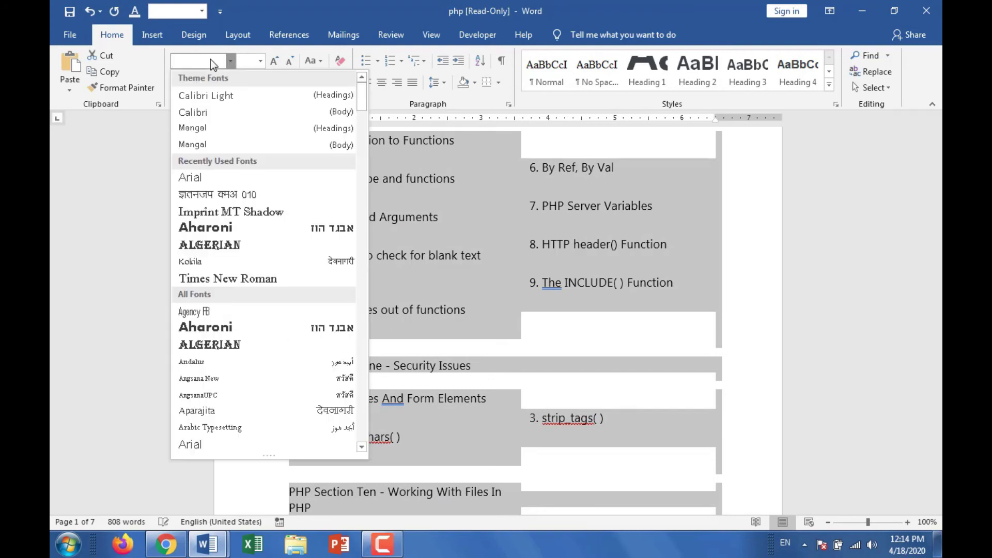
click(230, 246)
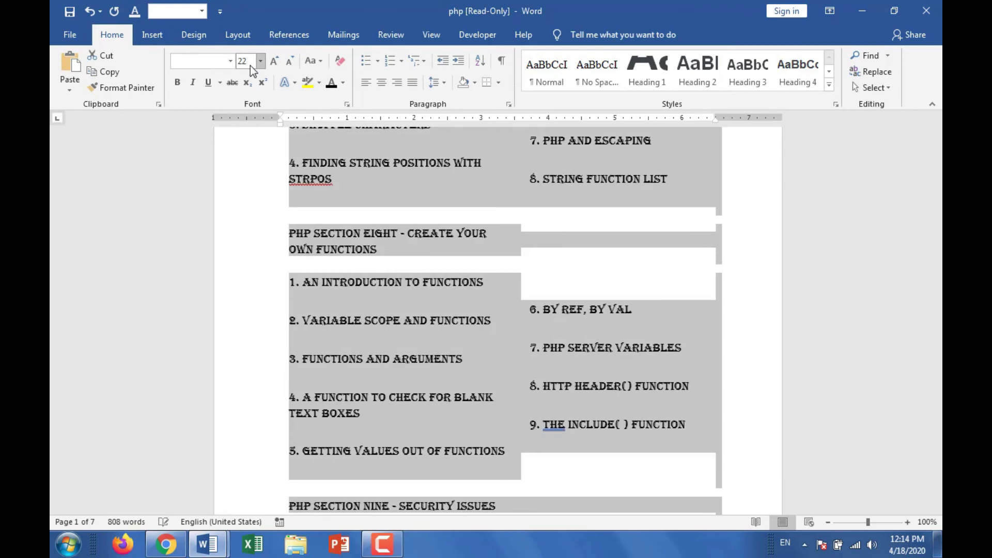
key(Return)
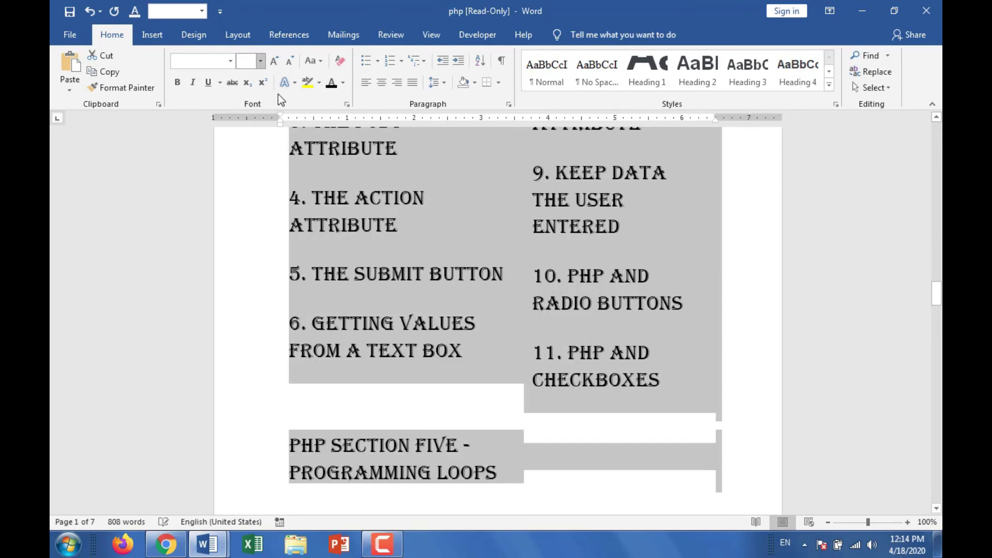
Save the page as Word Document 'php' in Documents, continuing past the Compatibility Checker
click(73, 38)
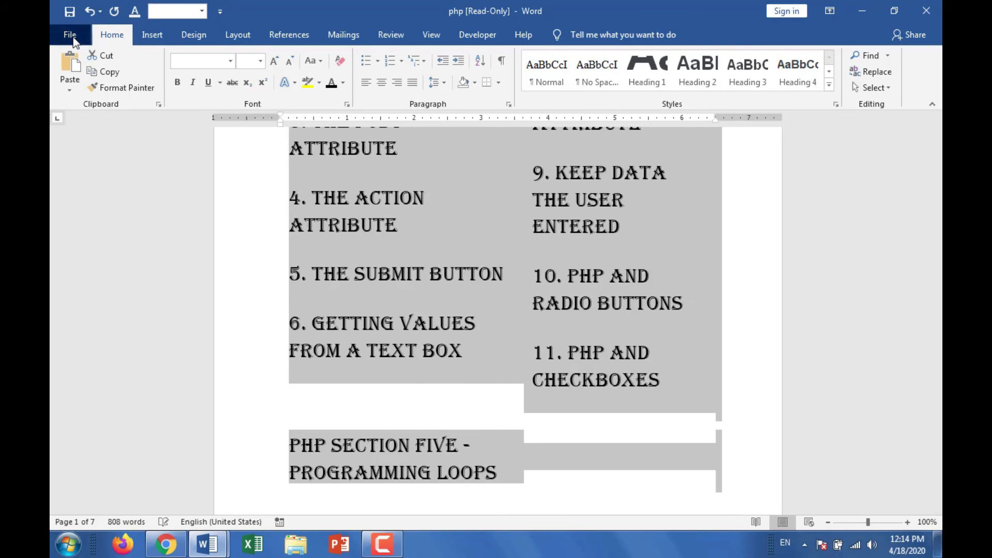
click(85, 172)
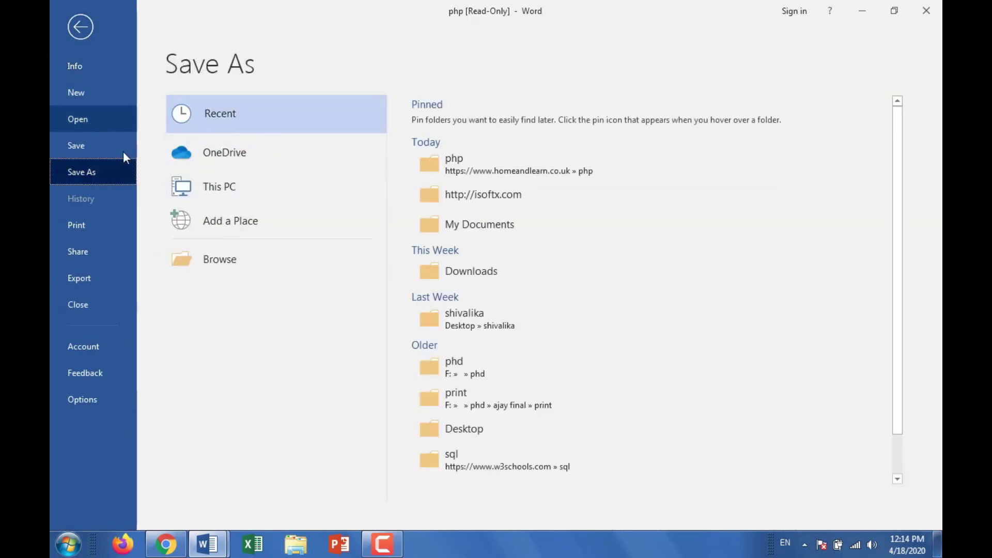
click(224, 259)
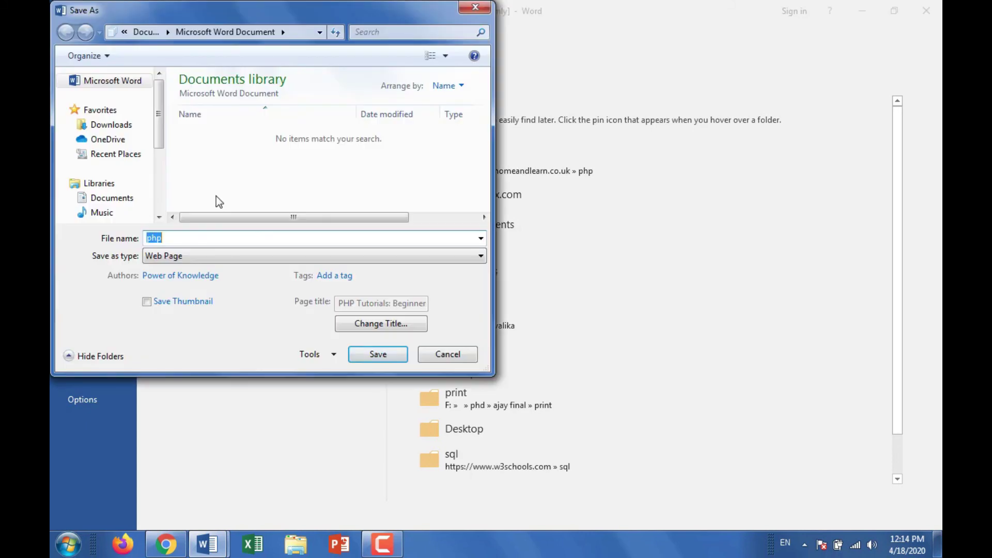
click(122, 204)
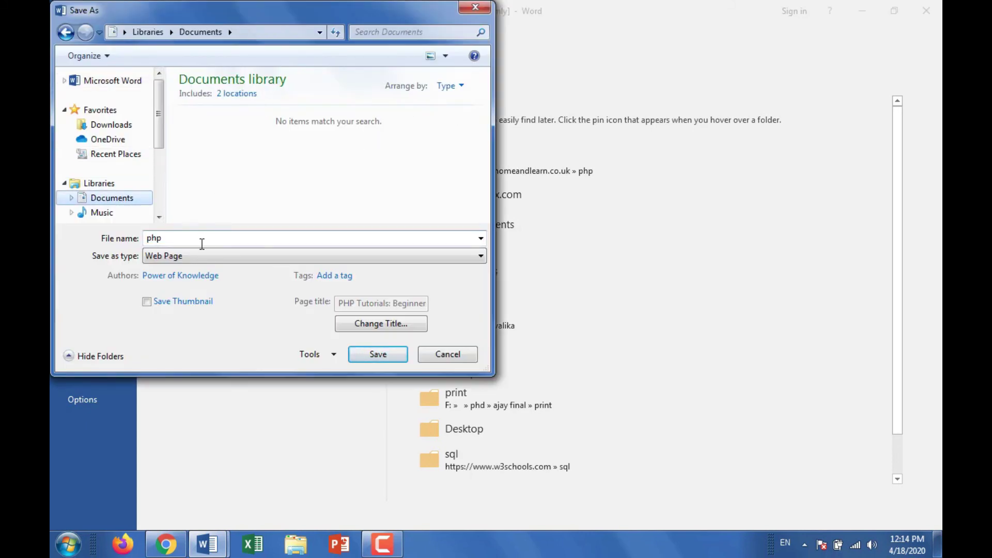
click(209, 261)
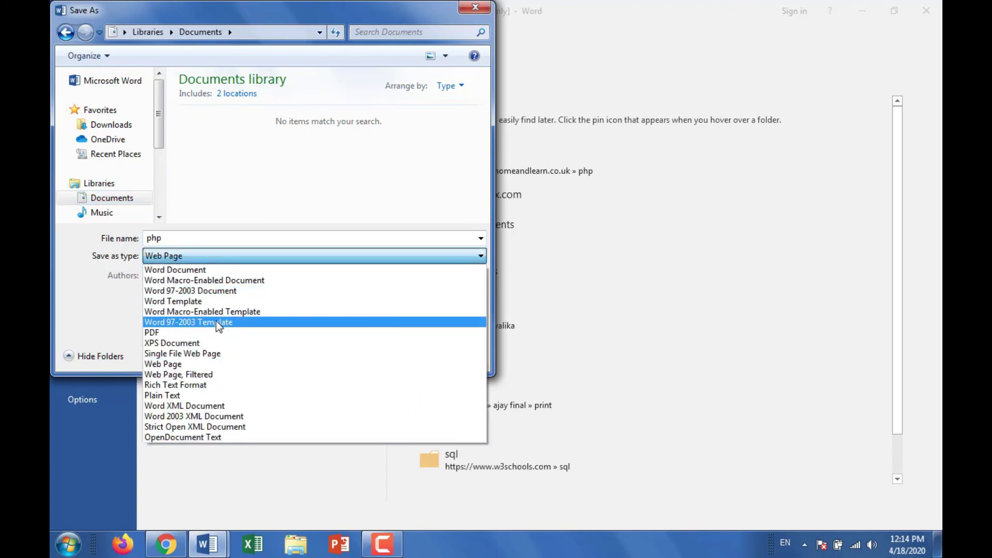
click(212, 267)
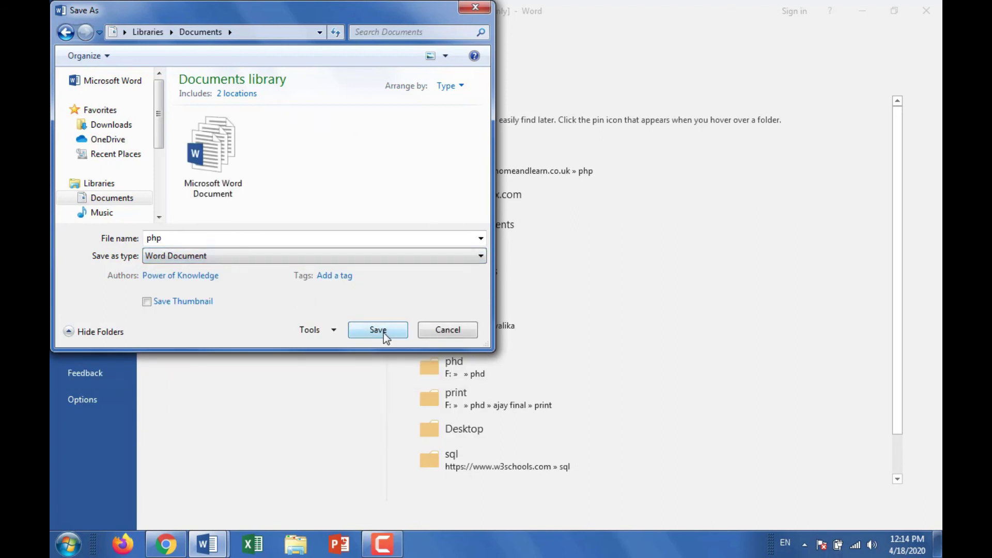
click(384, 333)
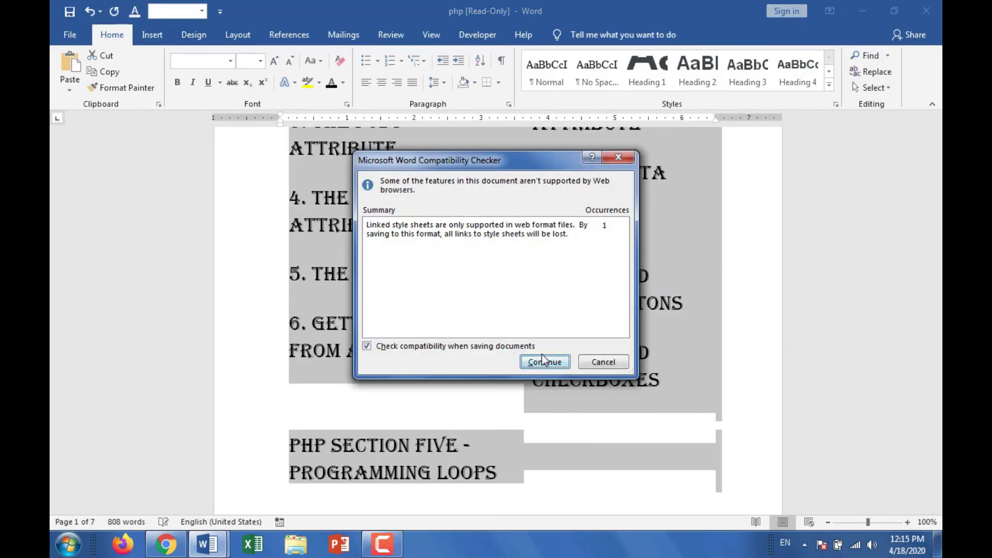
click(551, 364)
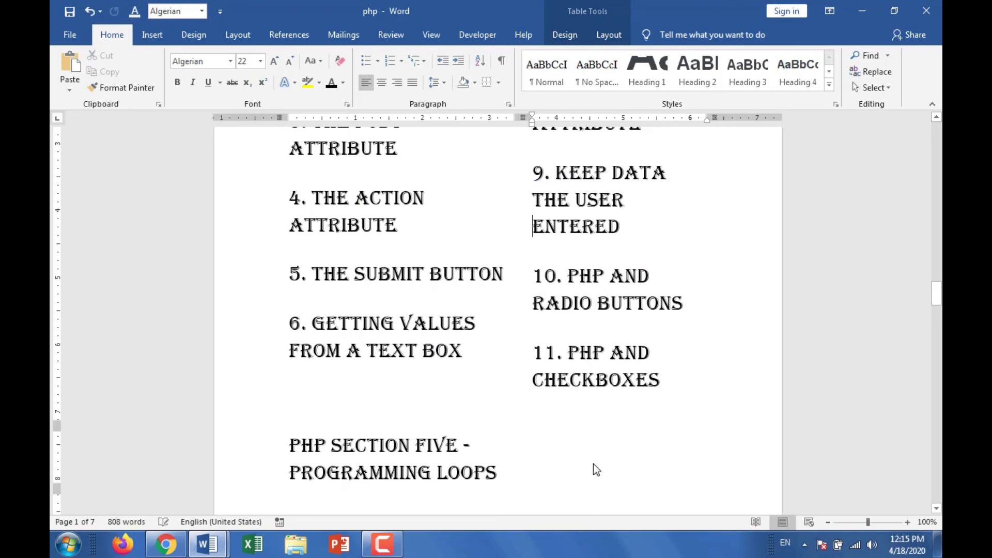
scroll(593, 463, up, 8)
scroll(594, 463, up, 8)
scroll(593, 464, up, 8)
key(ctrl+Home)
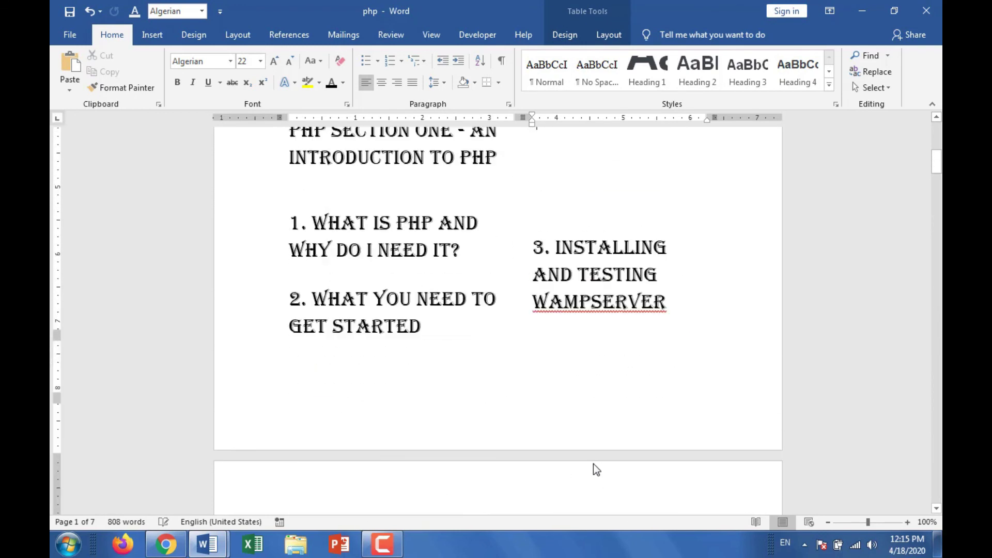